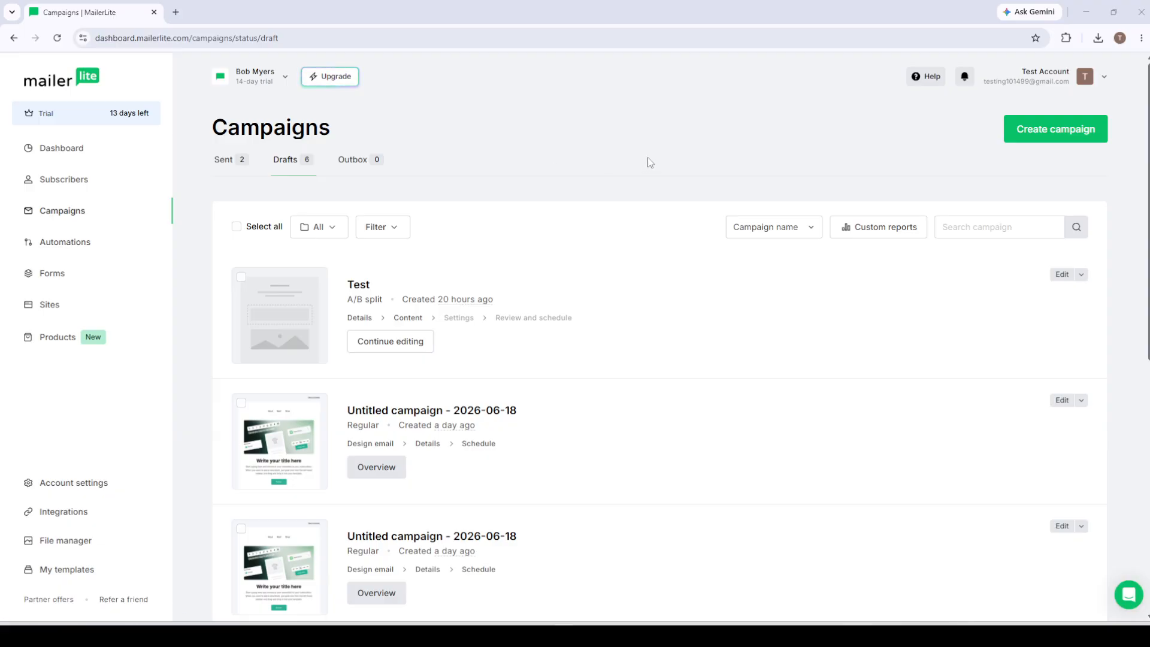
# - Create a regular campaign and start its email design from scratch in the Drag & drop editor
pyautogui.click(1086, 136)
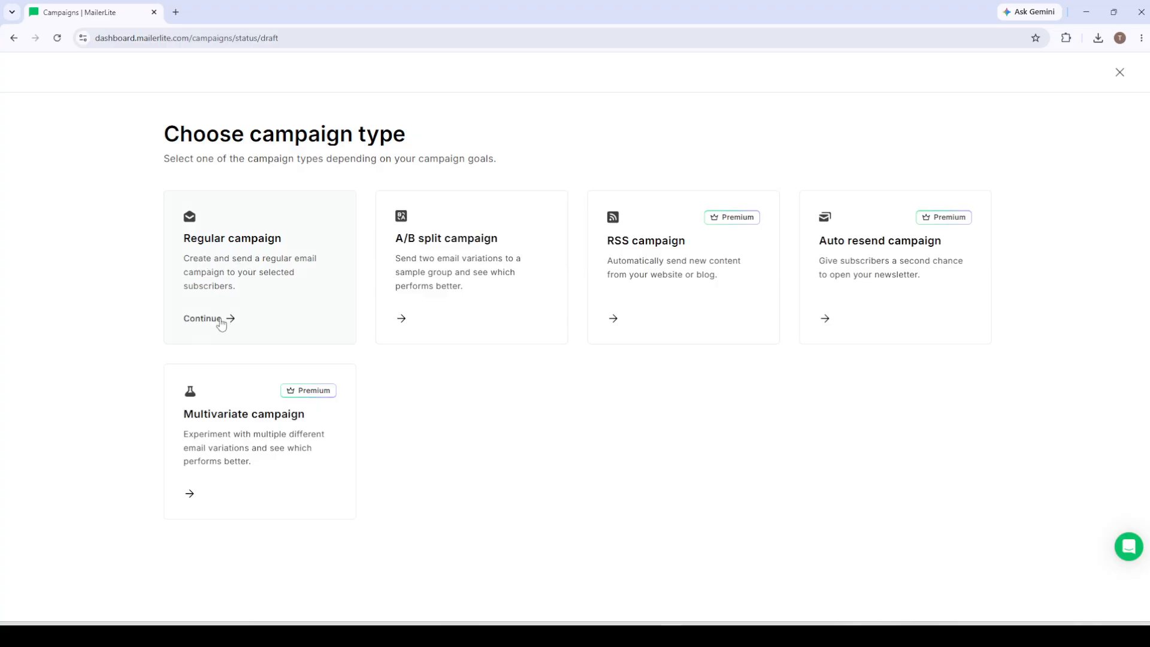
pyautogui.click(221, 322)
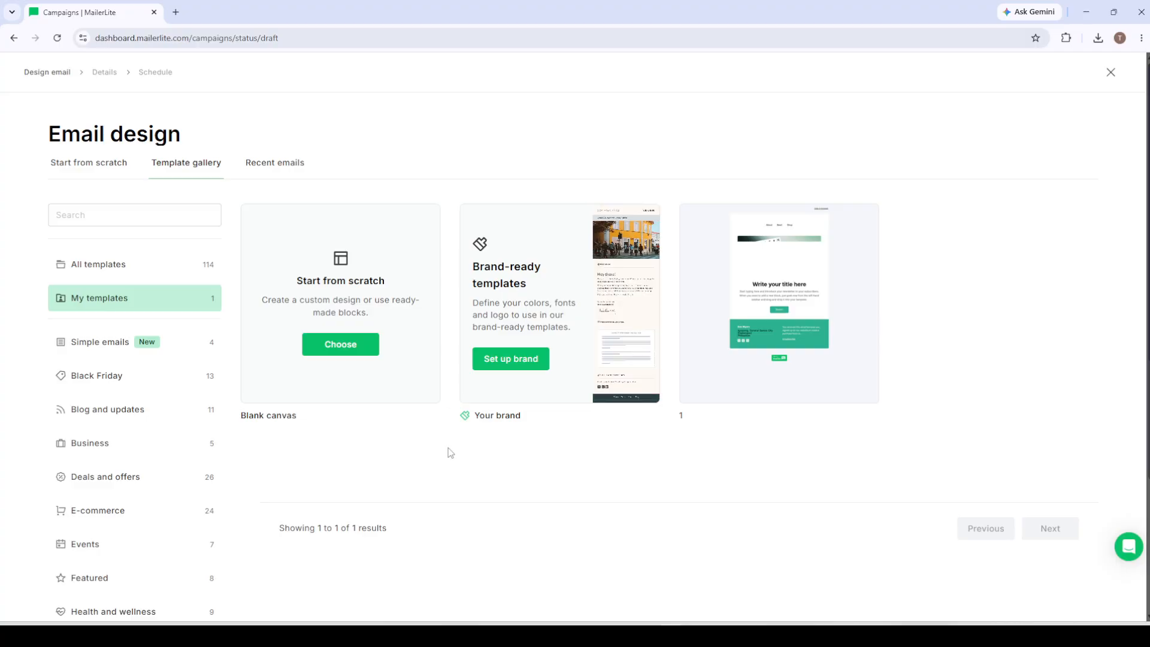
pyautogui.click(350, 350)
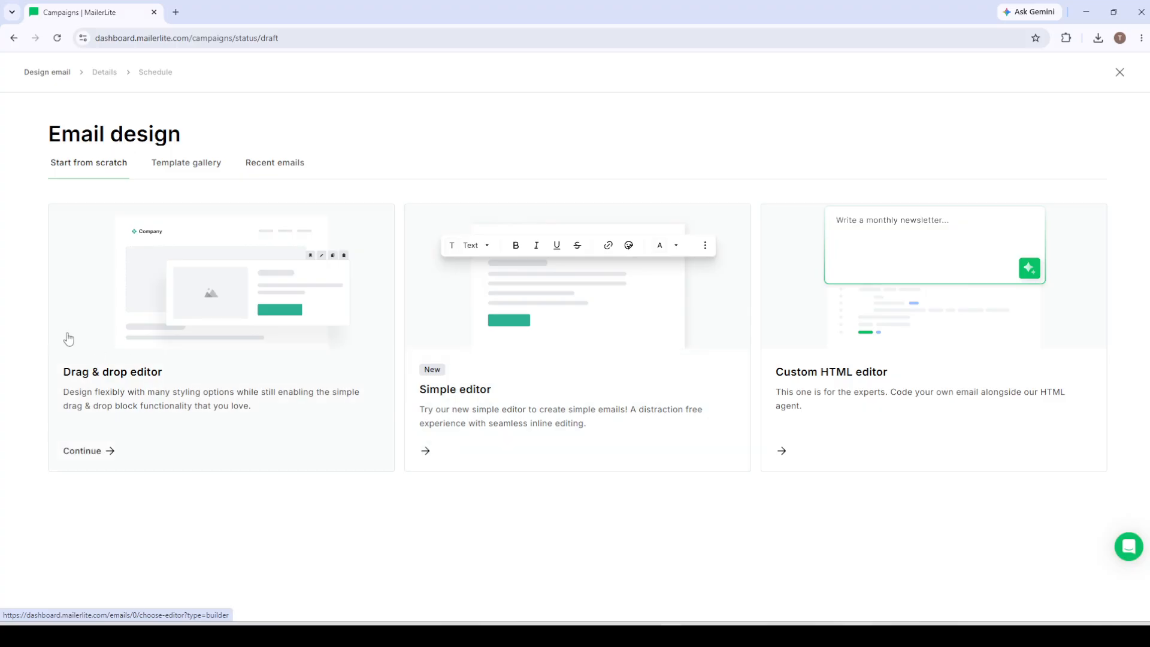
pyautogui.click(102, 457)
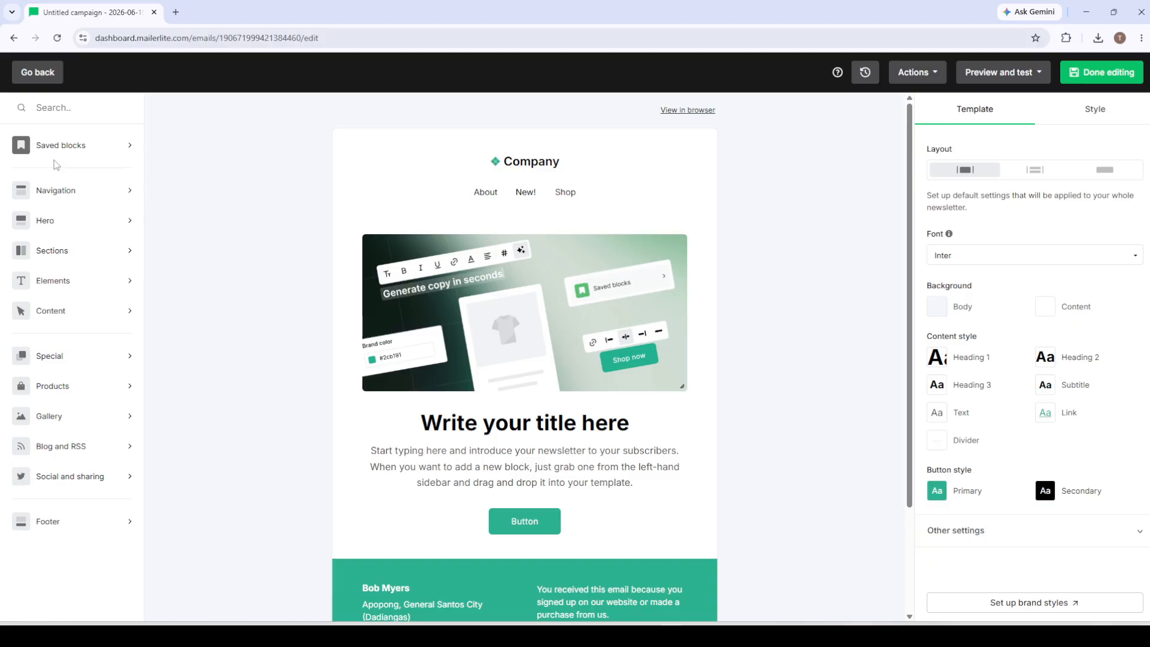
# - Examine the email's default template settings, including the other settings, and its brand colour settings
pyautogui.click(1089, 115)
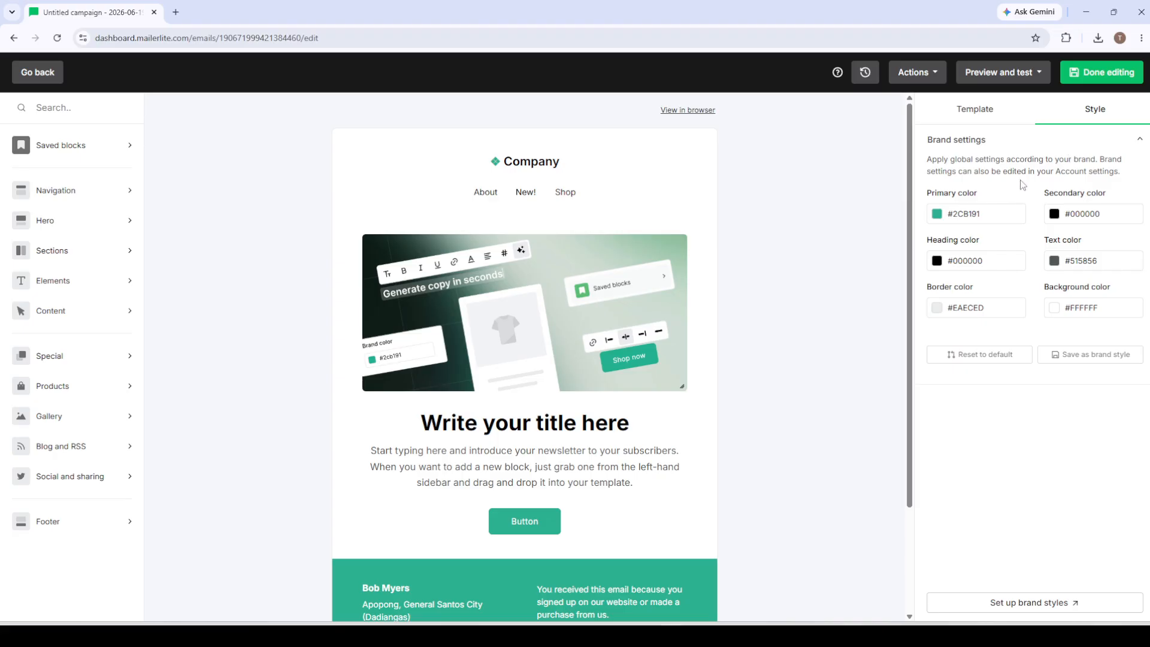
pyautogui.click(993, 118)
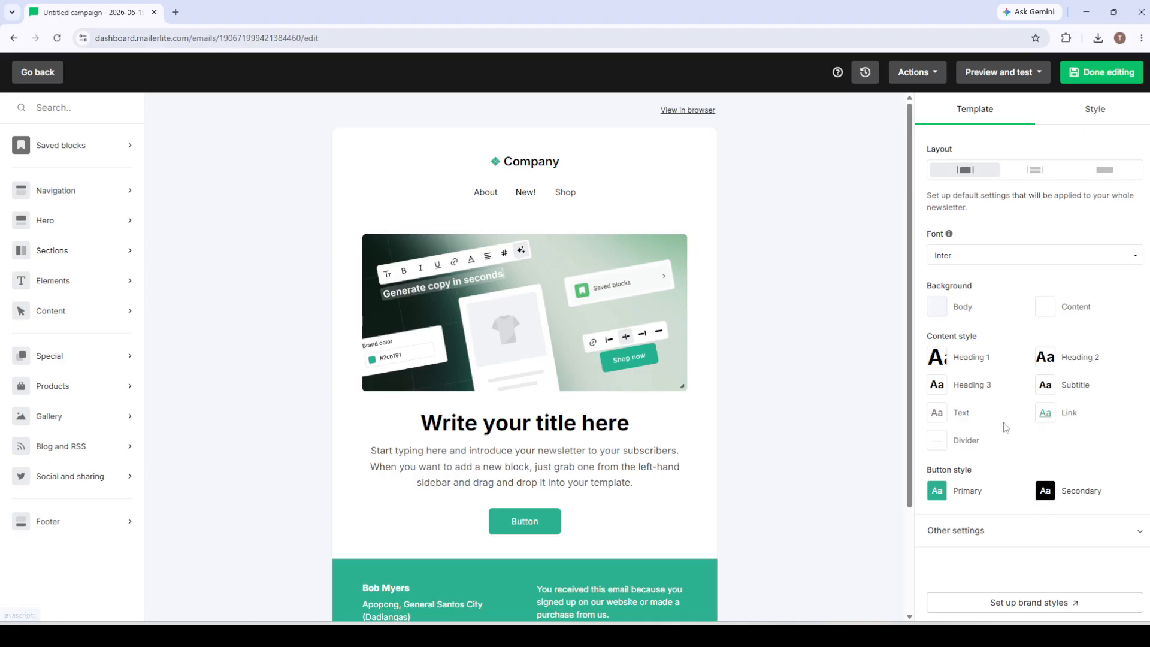
pyautogui.click(1023, 534)
pyautogui.scroll(-3, 1024, 497)
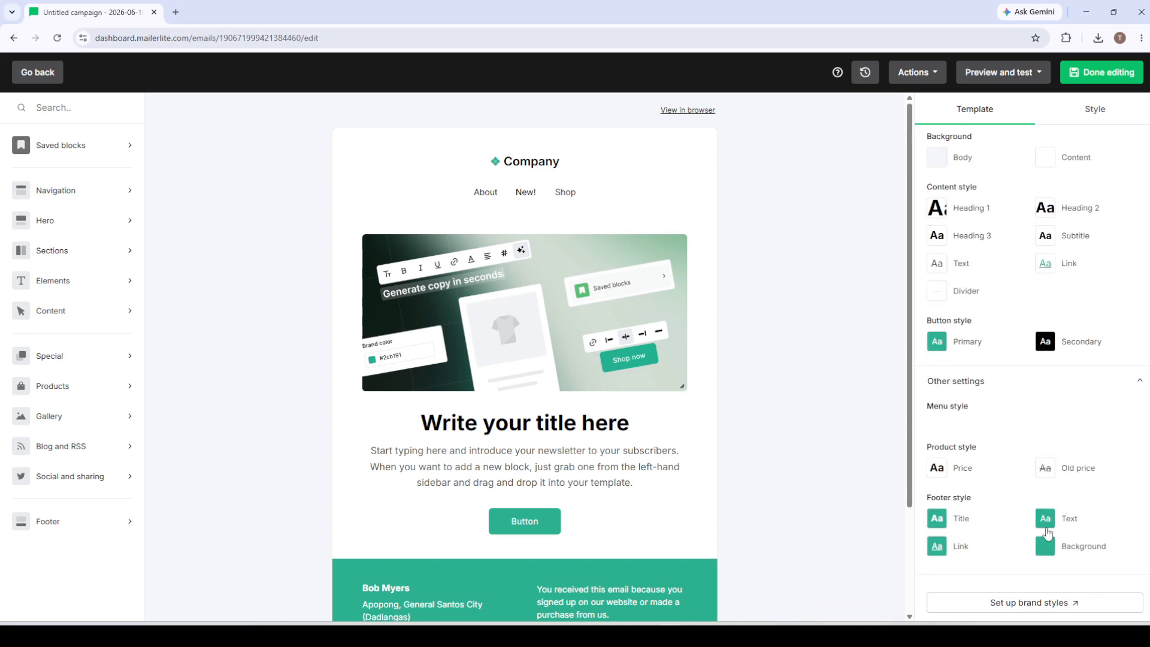
pyautogui.scroll(3, 1041, 287)
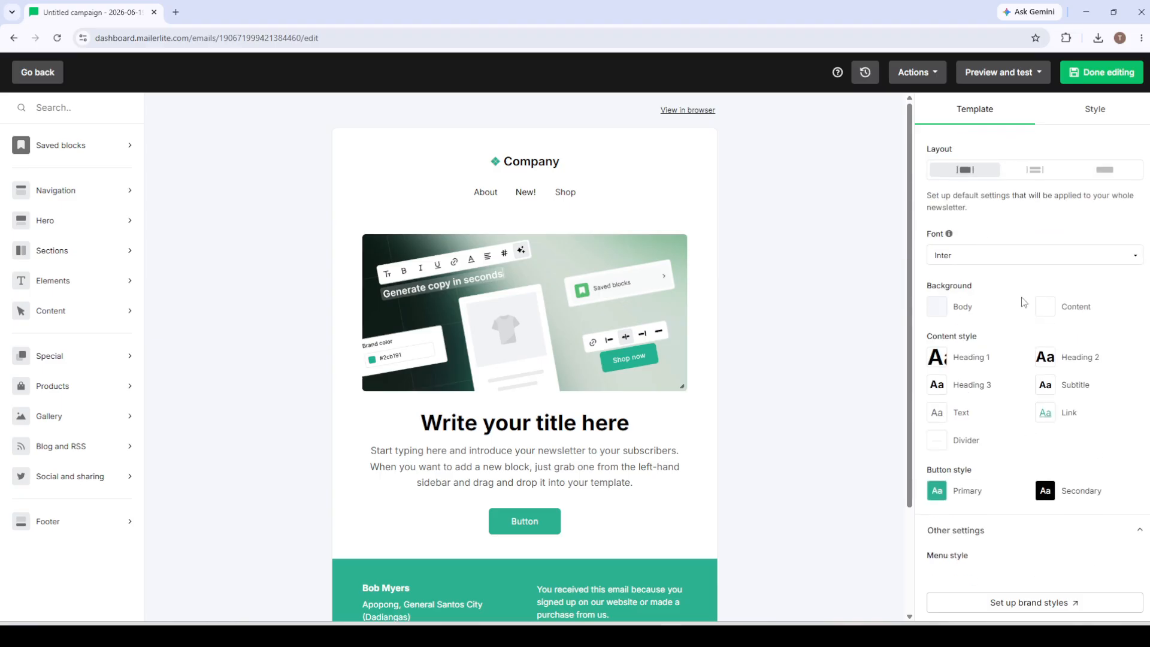
pyautogui.click(1095, 112)
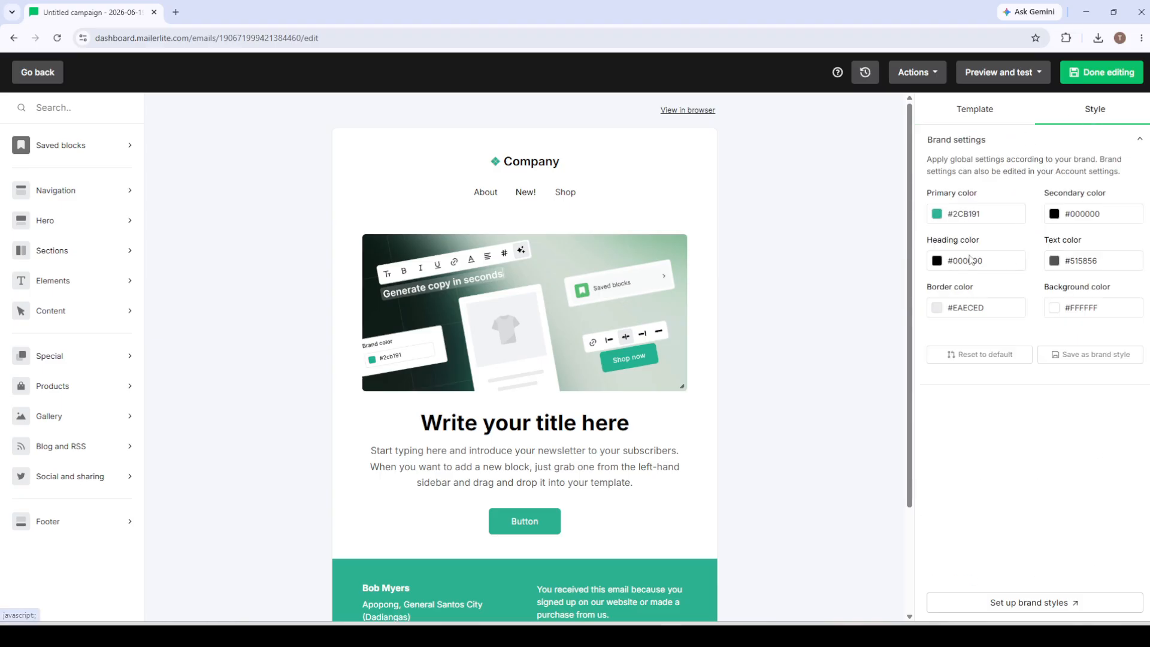
pyautogui.click(982, 109)
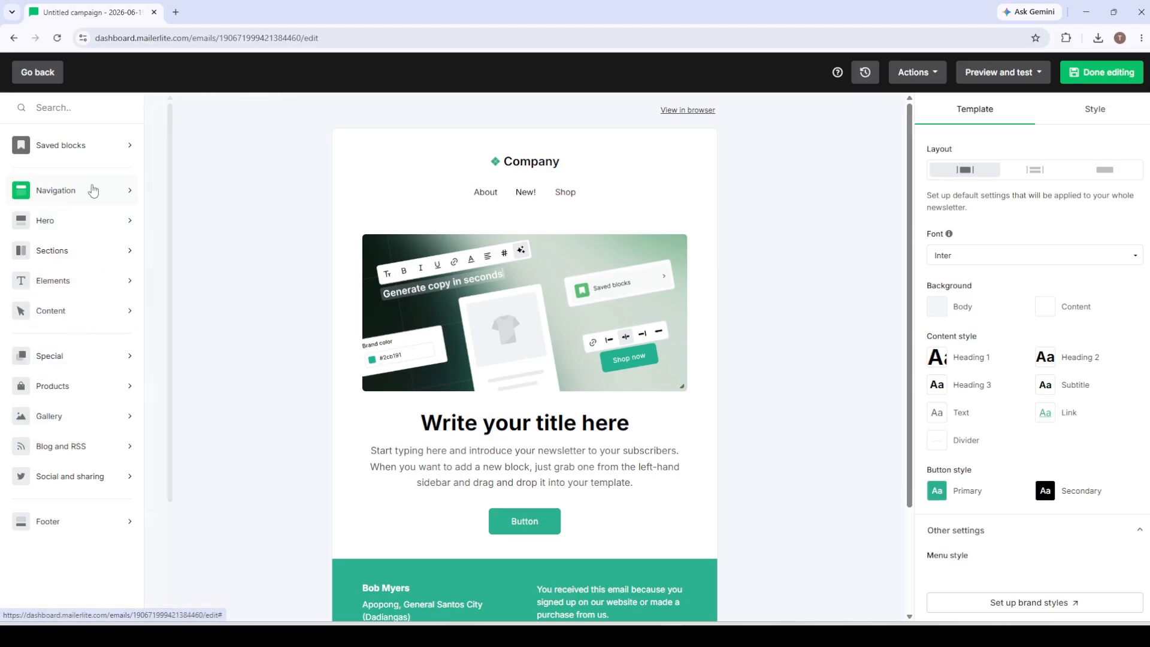
# - Browse the available Elements and Content blocks for the email
pyautogui.moveTo(77, 285)
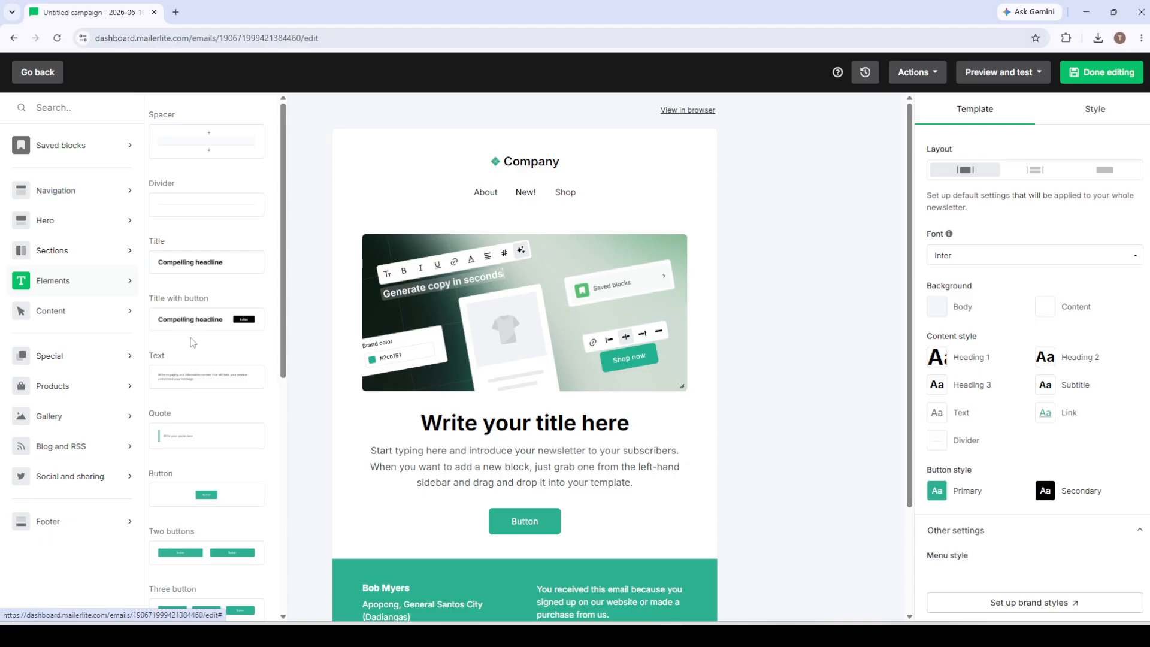
pyautogui.scroll(-6, 195, 360)
pyautogui.scroll(5, 199, 399)
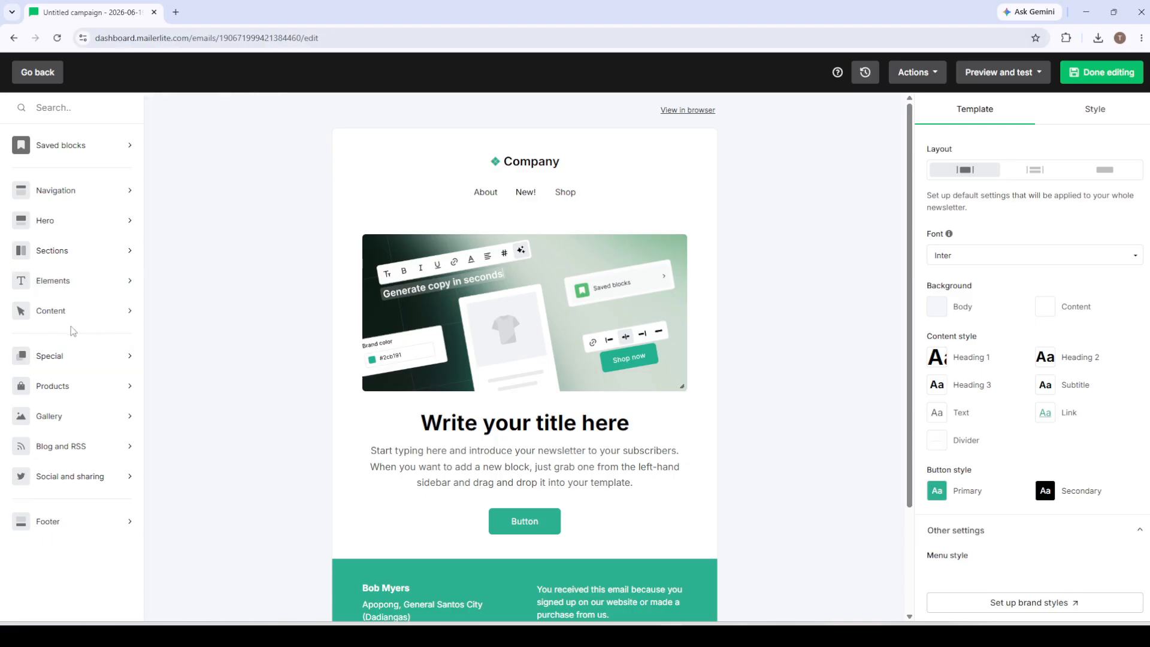
pyautogui.moveTo(60, 315)
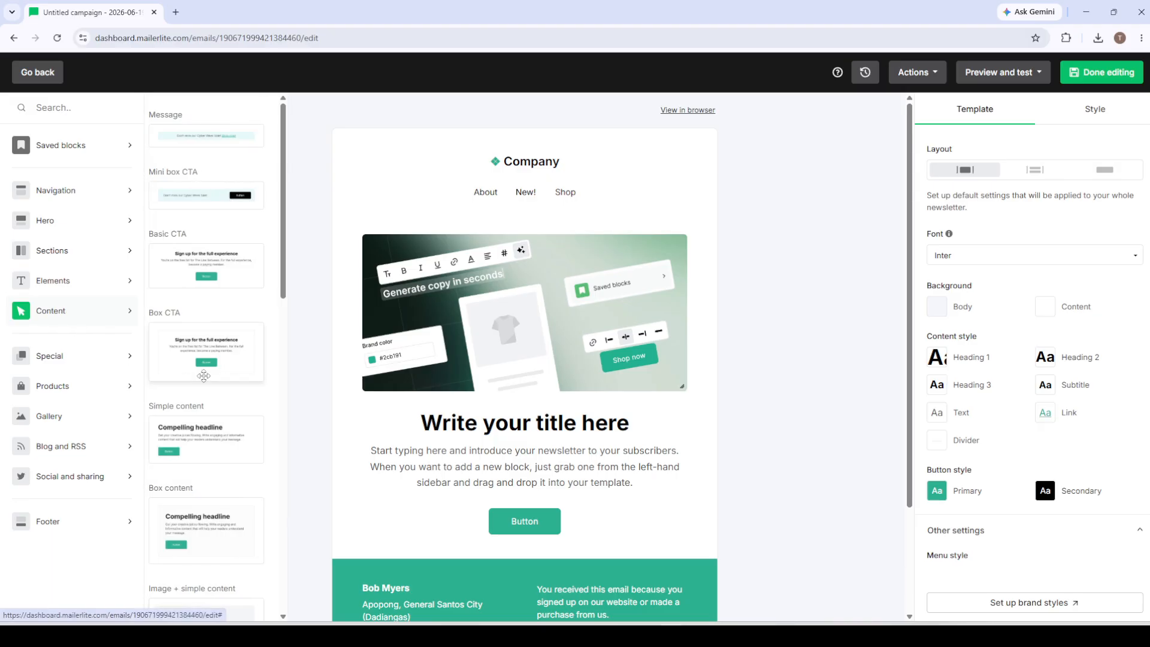
pyautogui.scroll(-6, 203, 376)
pyautogui.scroll(-4, 203, 376)
pyautogui.scroll(10, 203, 376)
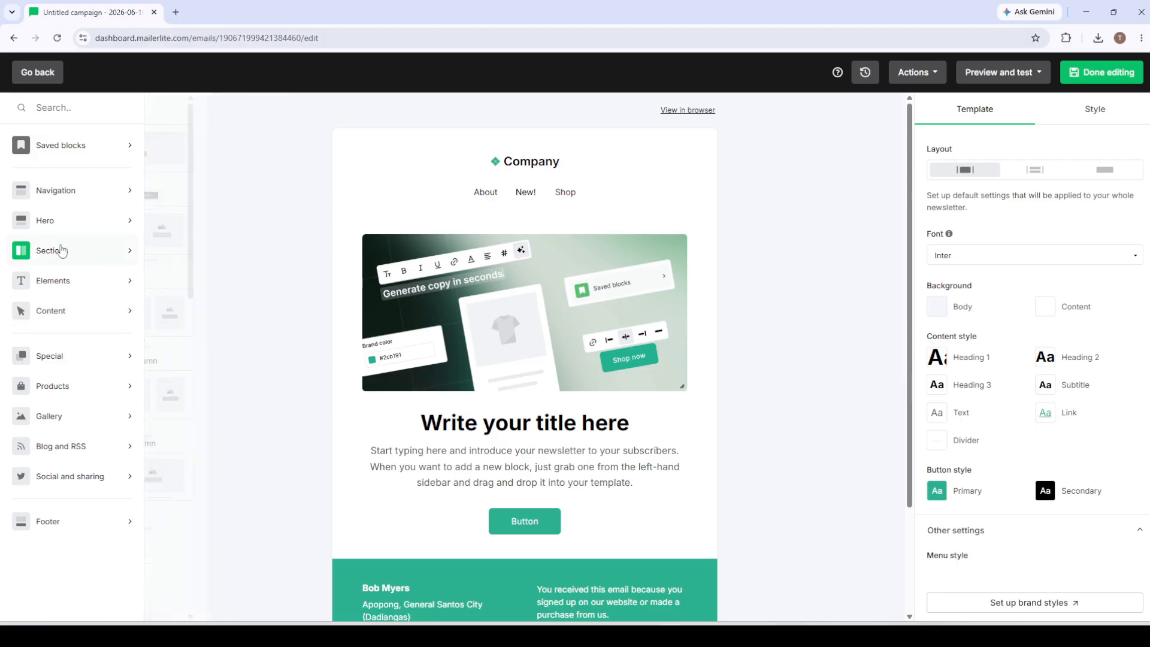
# - Insert a 2 columns section between the navigation and the hero image, and delete it again
pyautogui.moveTo(59, 248)
pyautogui.moveTo(58, 251); pyautogui.dragTo(111, 258)
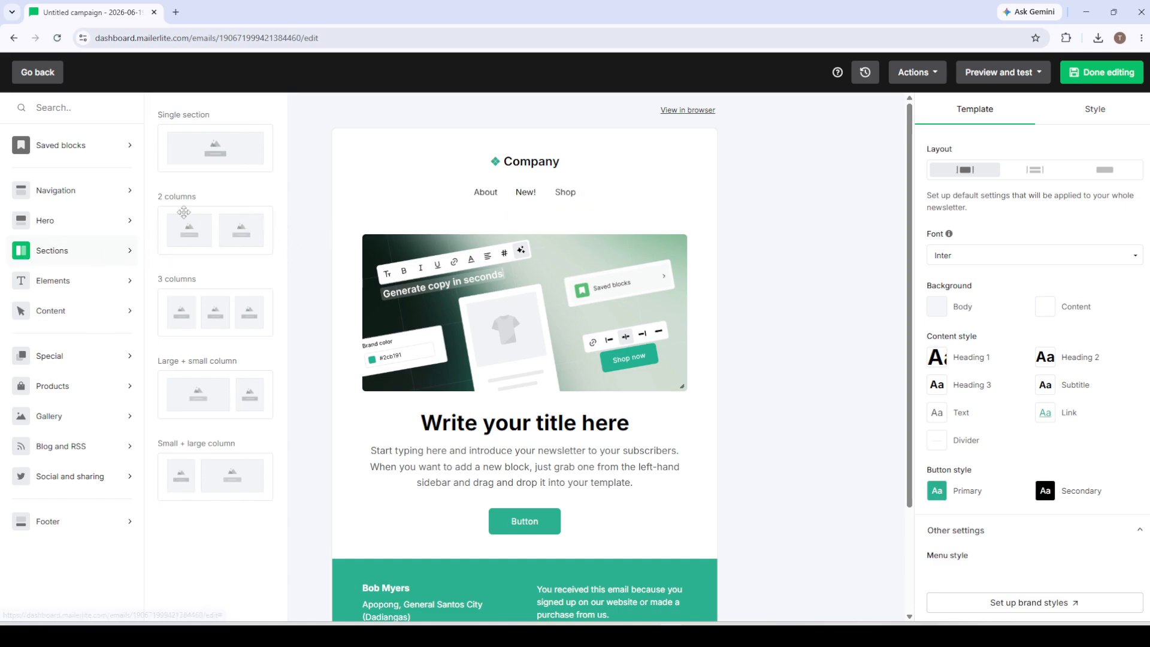
pyautogui.moveTo(184, 232); pyautogui.dragTo(589, 325)
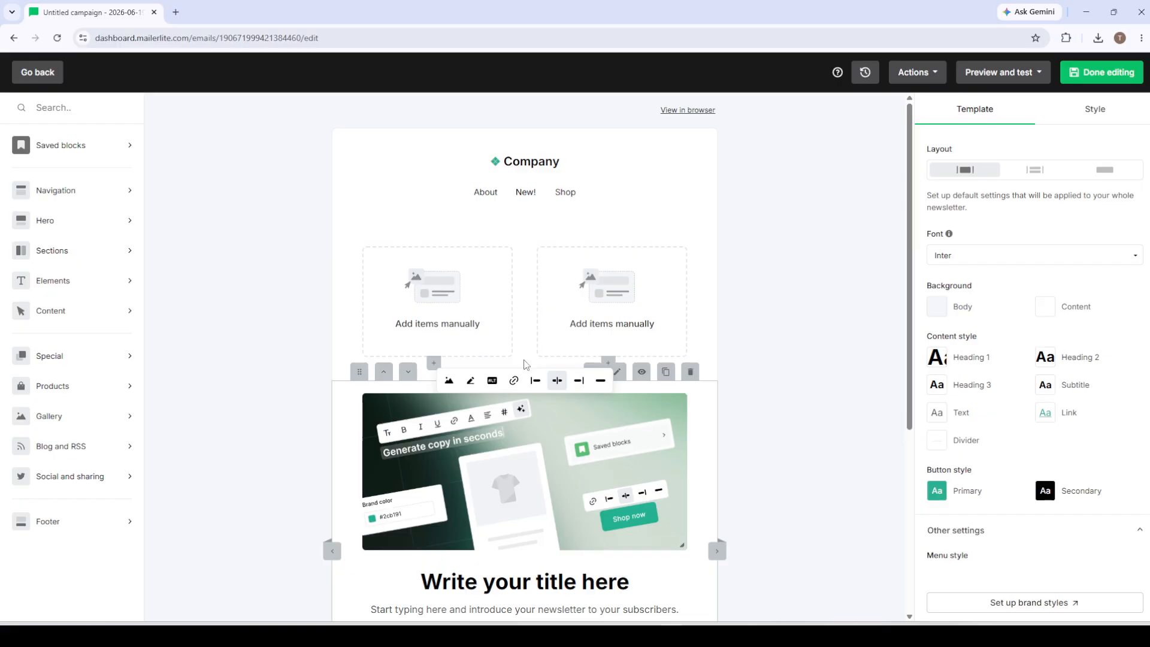
pyautogui.moveTo(551, 293)
pyautogui.click(689, 213)
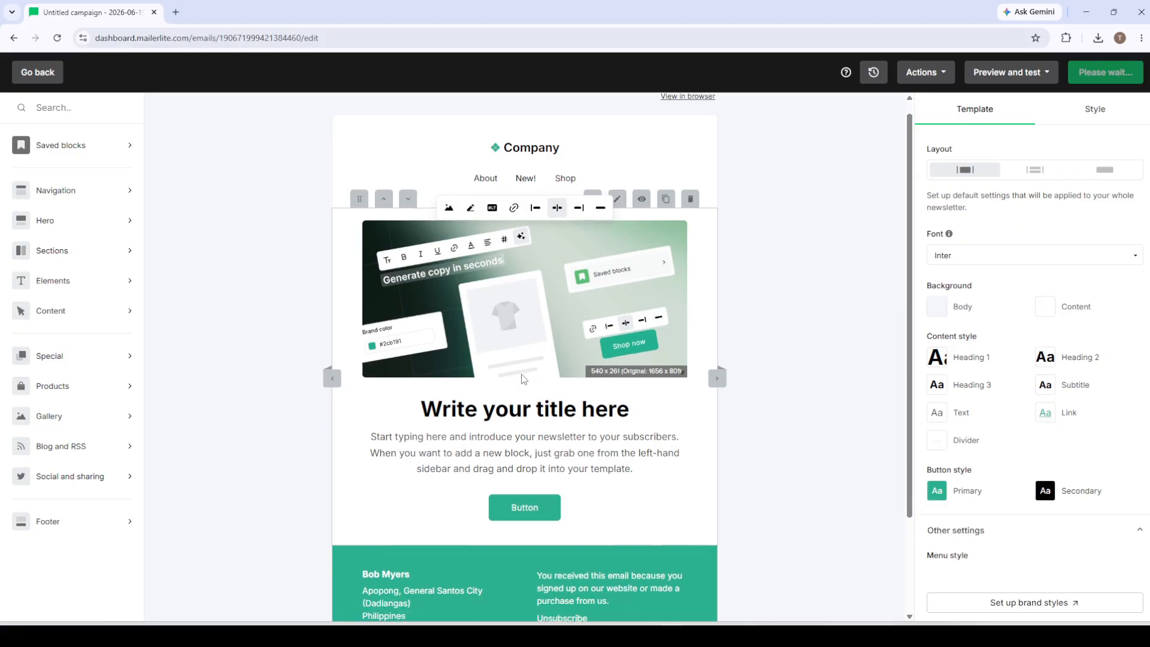
# - Finish editing the email design and continue to the campaign details without resolving the missing button links
pyautogui.scroll(-2, 522, 377)
pyautogui.scroll(2, 521, 379)
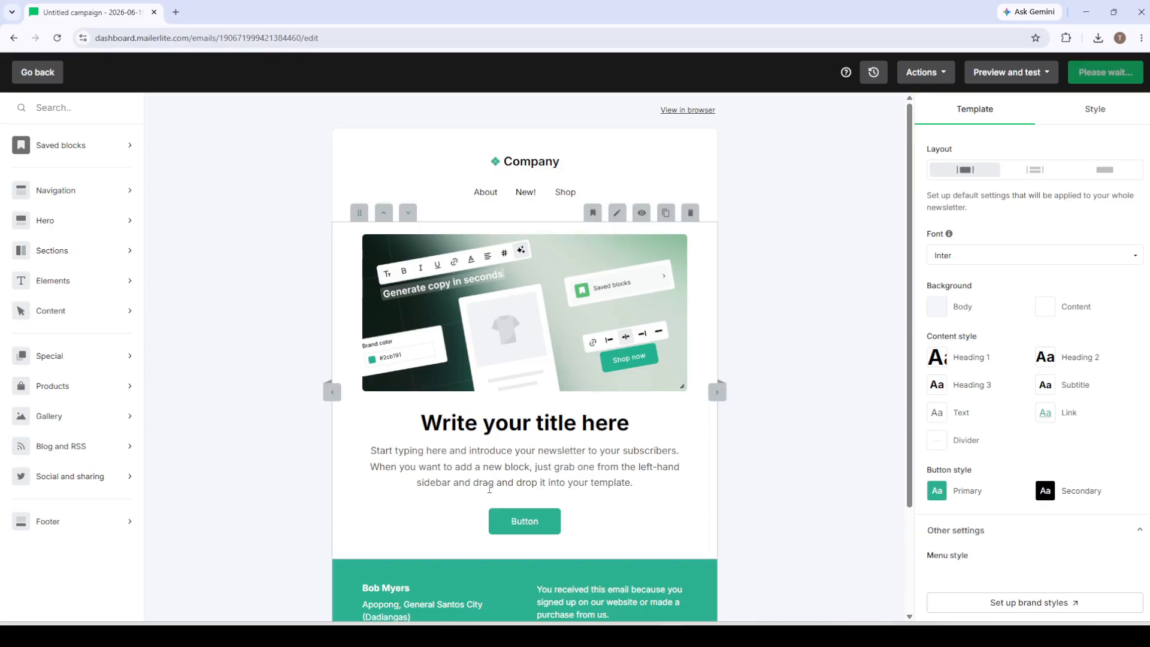
pyautogui.scroll(-3, 489, 488)
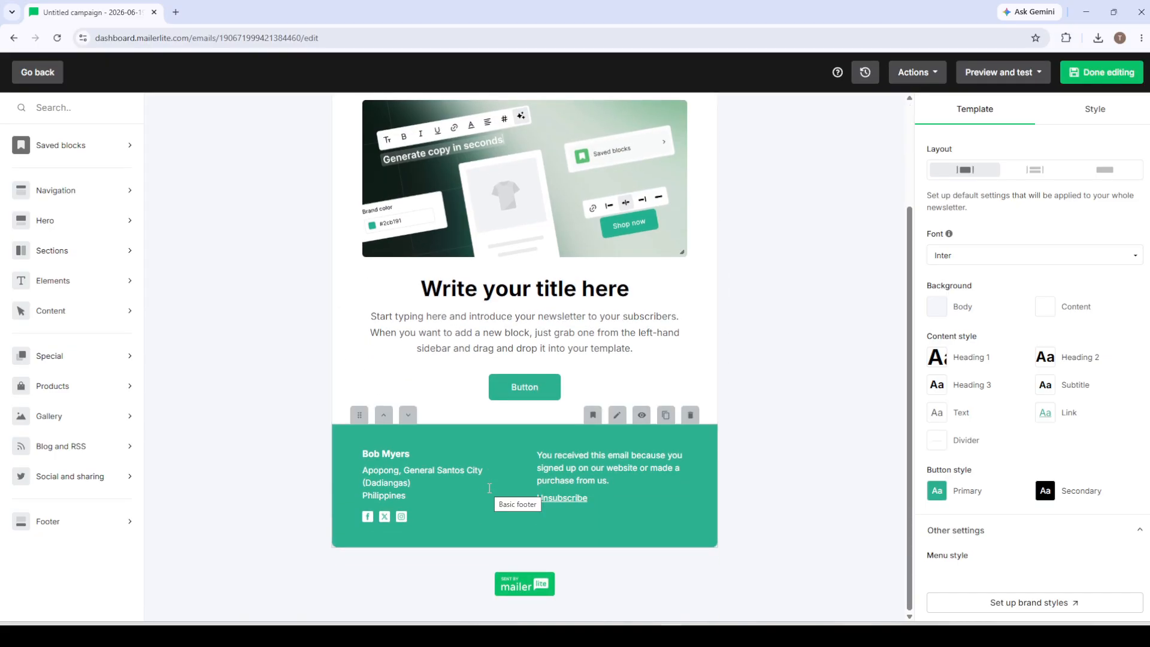
pyautogui.scroll(3, 548, 466)
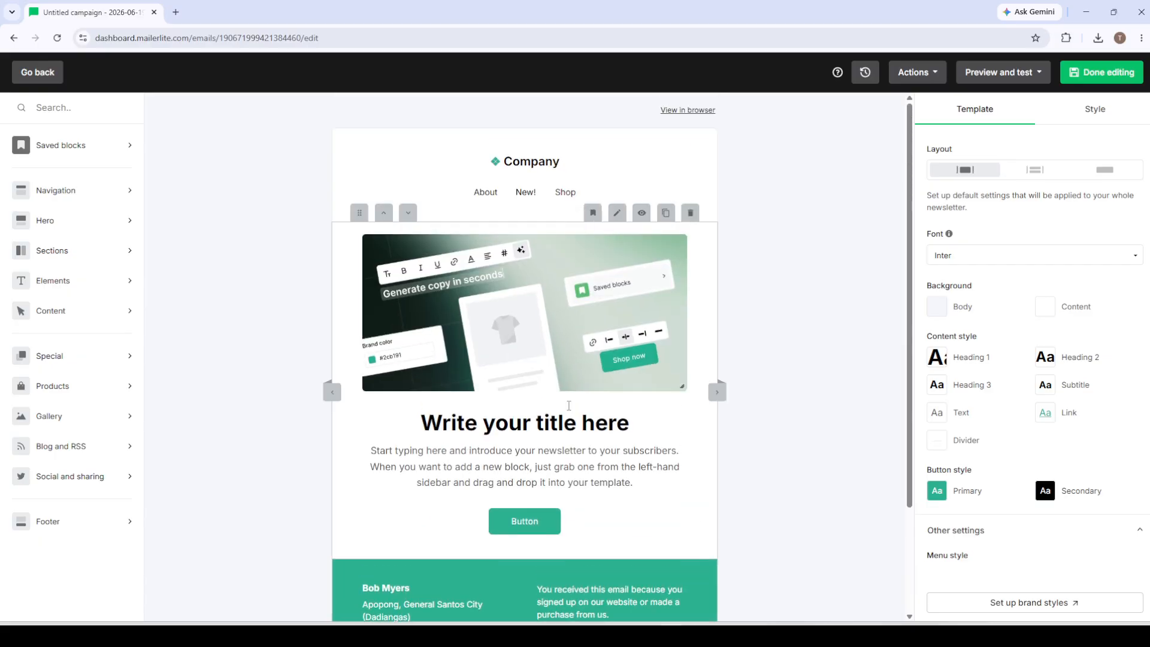
pyautogui.scroll(-3, 589, 447)
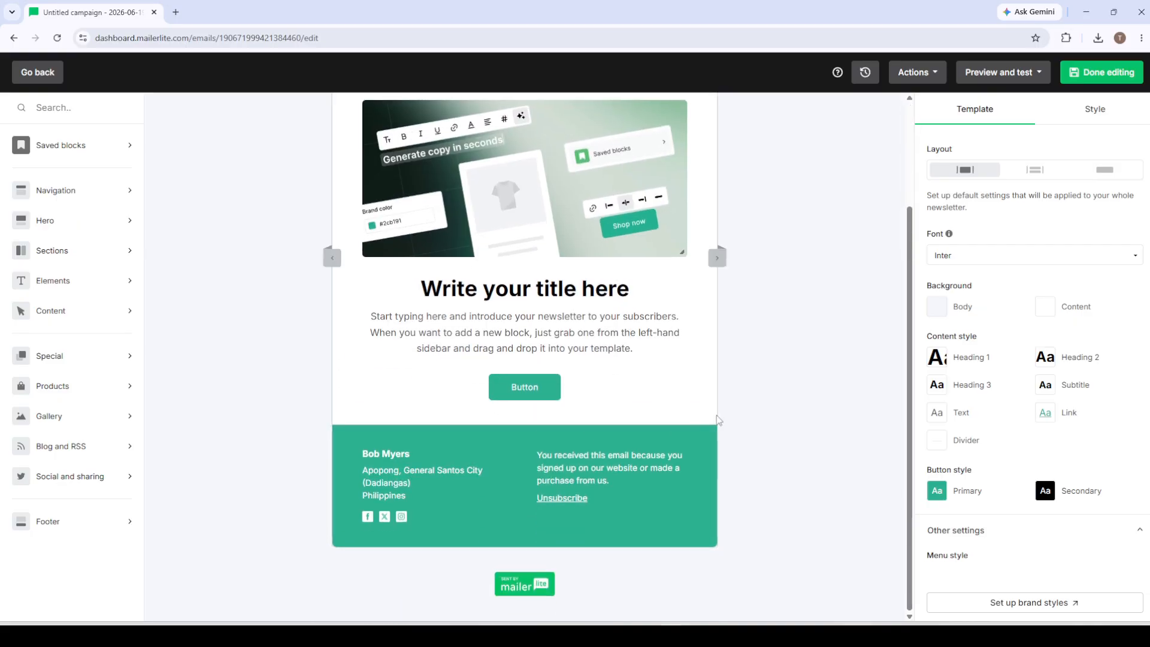
pyautogui.scroll(3, 737, 412)
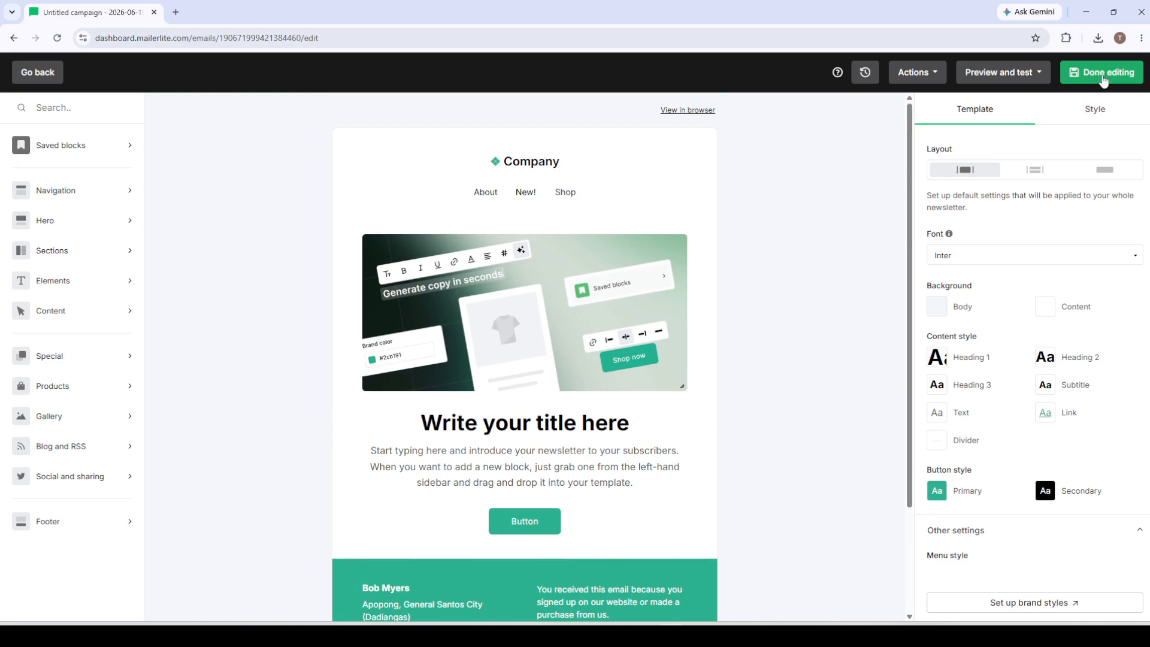
pyautogui.click(1052, 82)
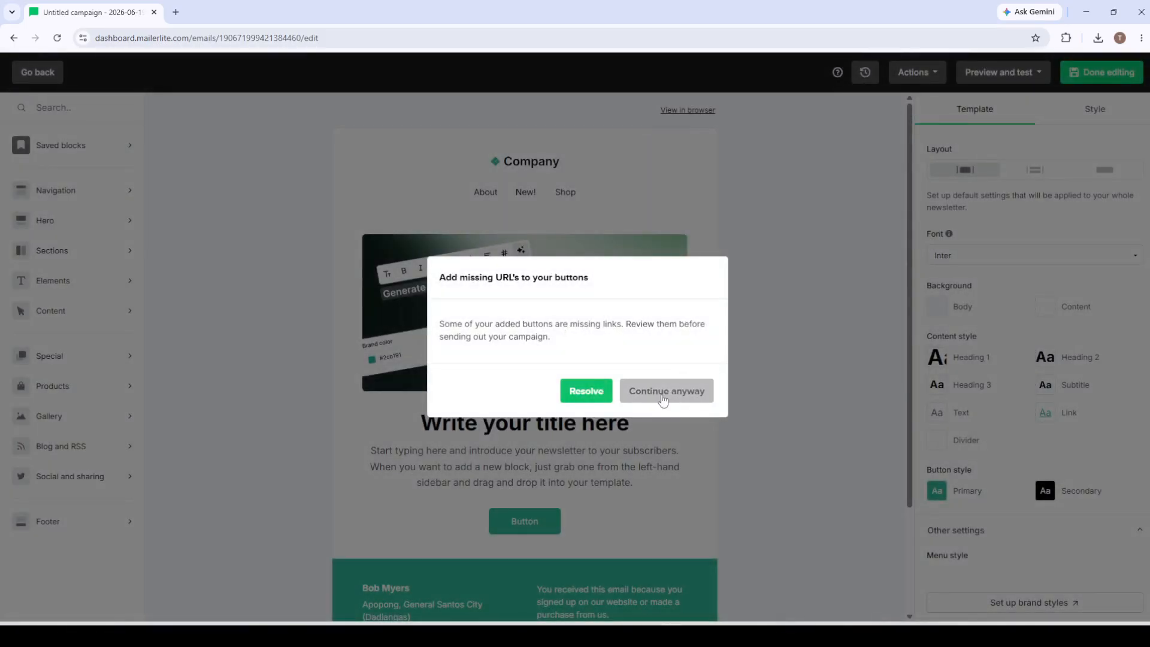
pyautogui.click(663, 395)
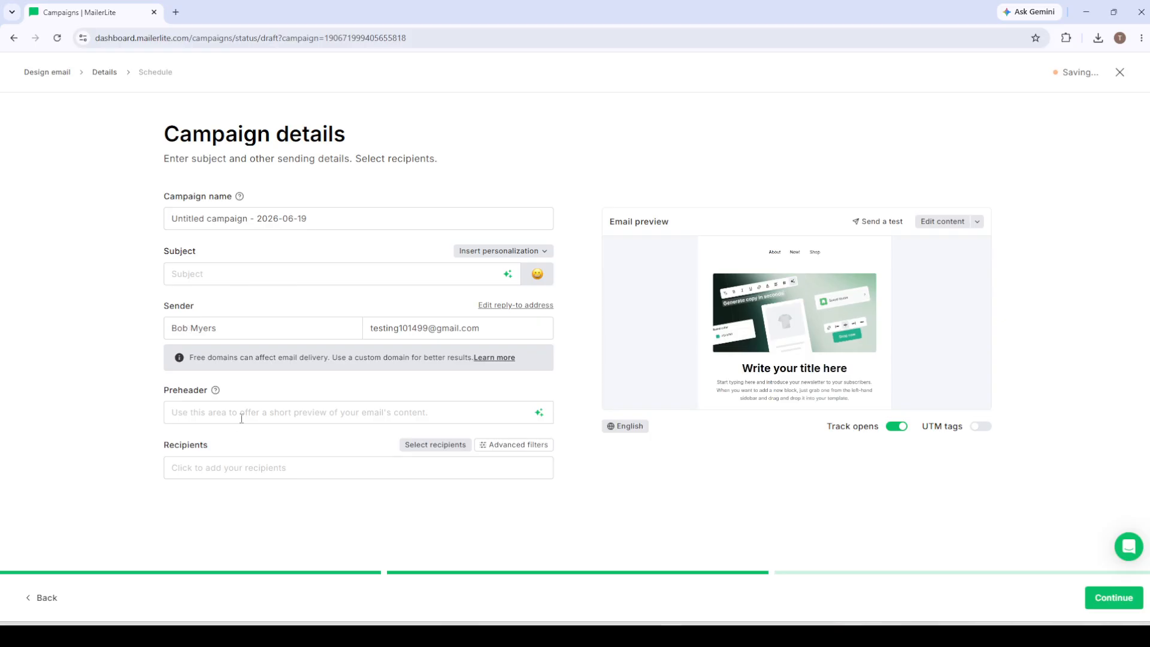
# - Set the campaign subject to "Hi" and select all active subscribers as recipients
pyautogui.click(232, 273)
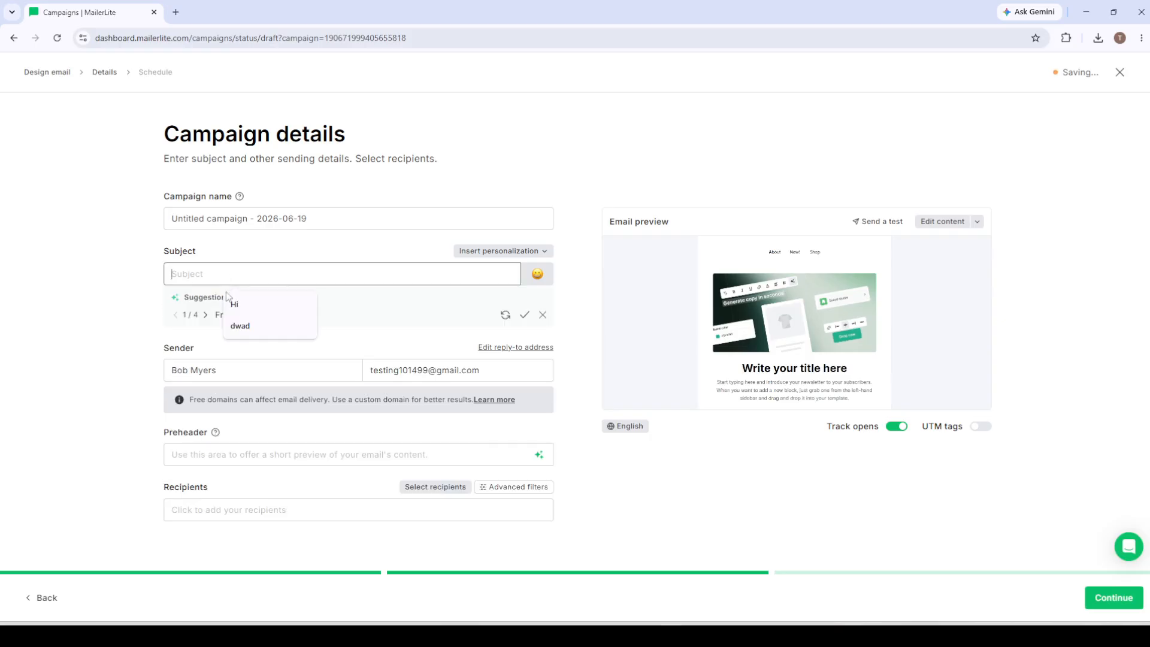
pyautogui.click(240, 303)
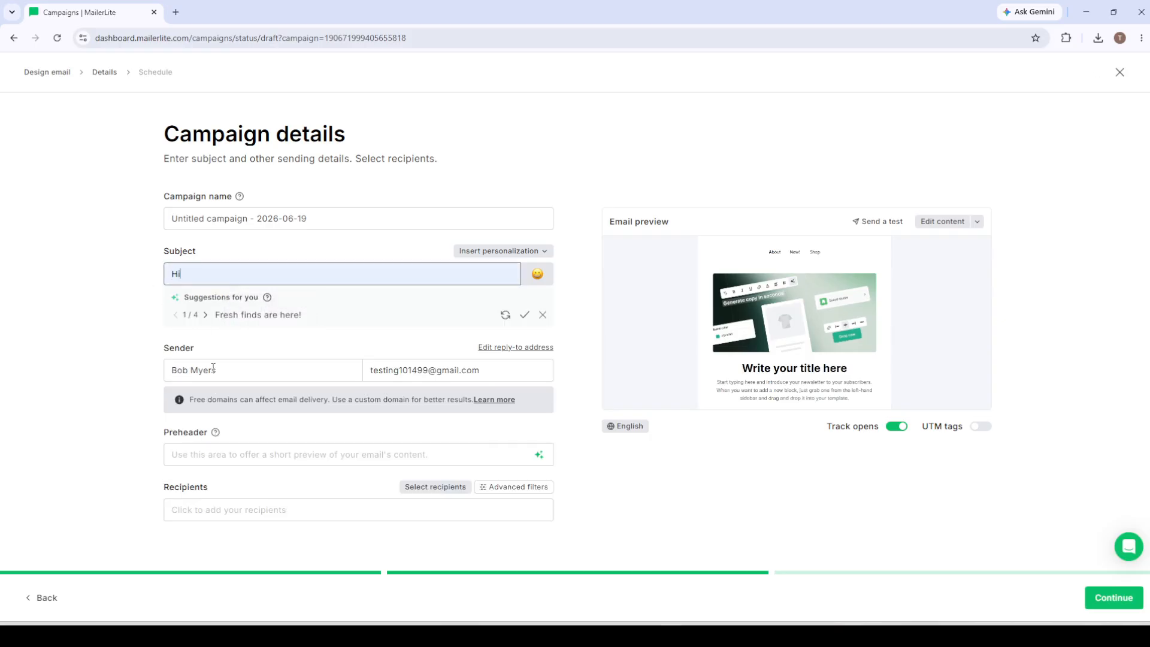
pyautogui.click(216, 455)
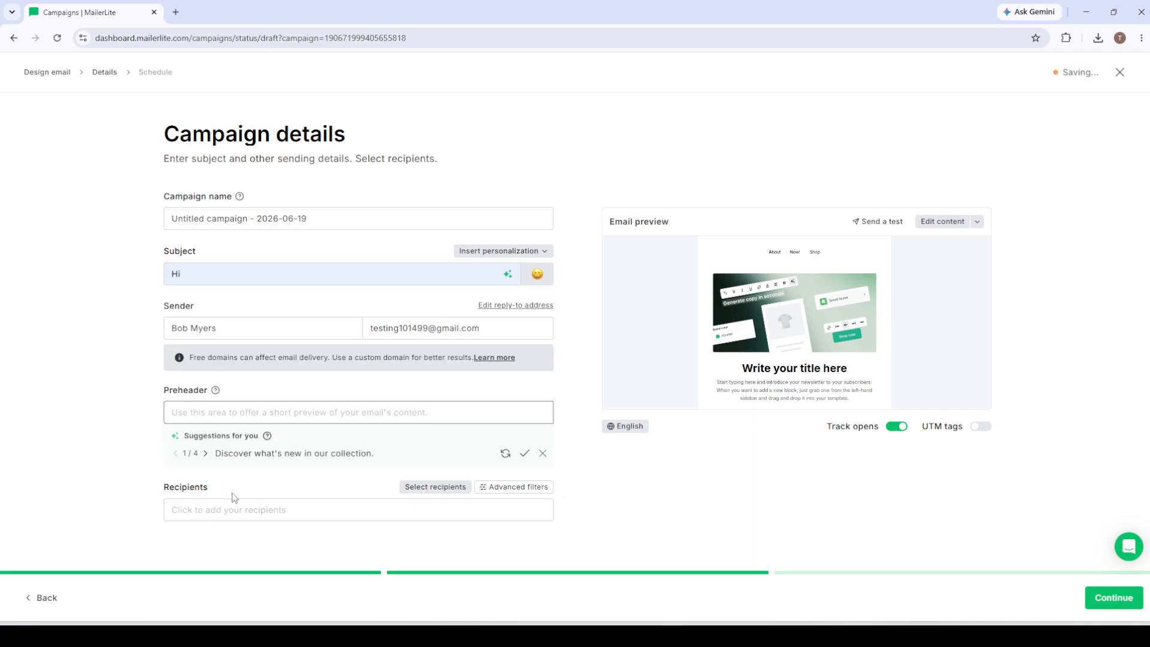
pyautogui.click(242, 515)
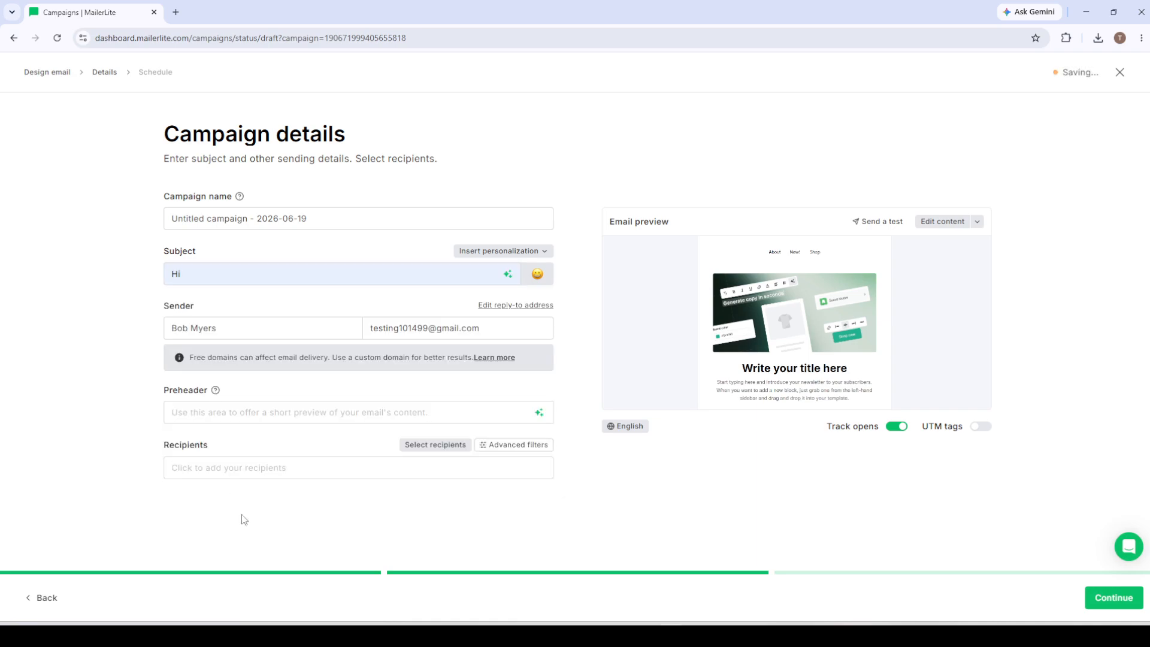
pyautogui.click(227, 469)
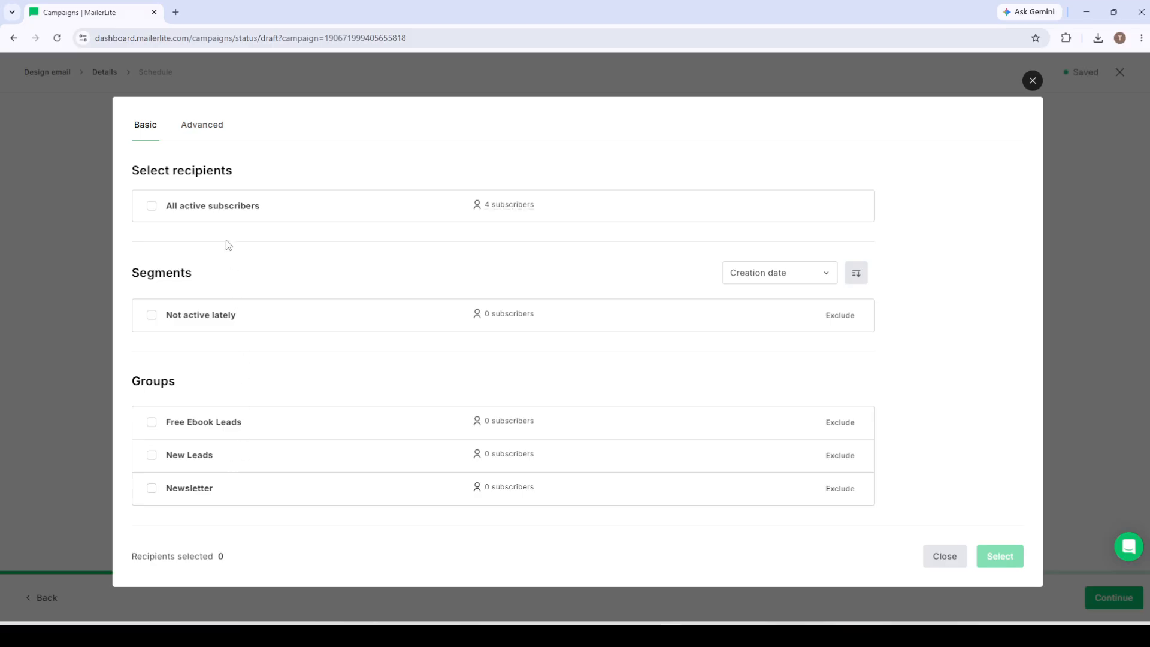
pyautogui.click(152, 208)
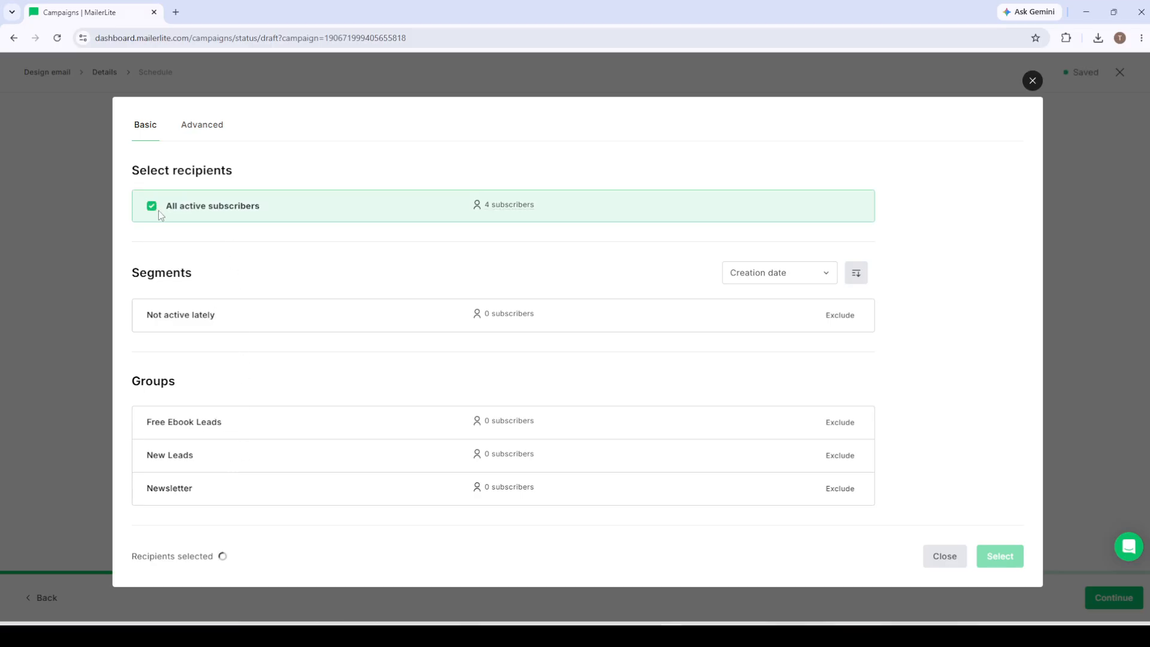
pyautogui.click(991, 556)
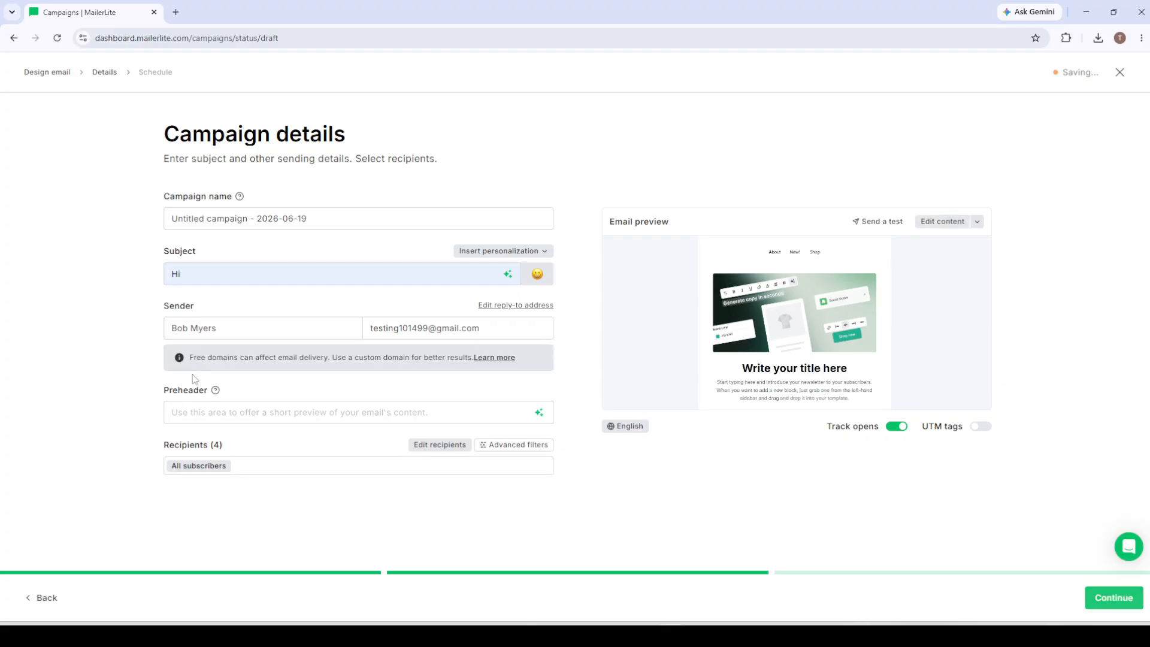
# - Set the campaign's preheader to "Exclusive offer inside"
pyautogui.click(212, 404)
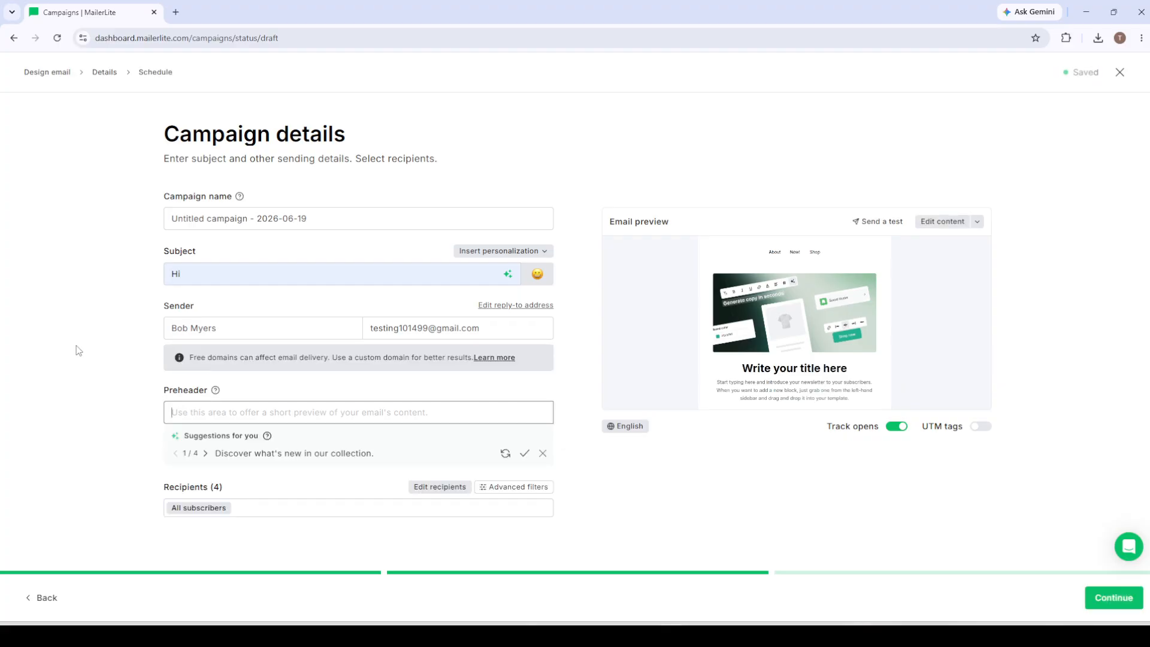
pyautogui.write('Ex')
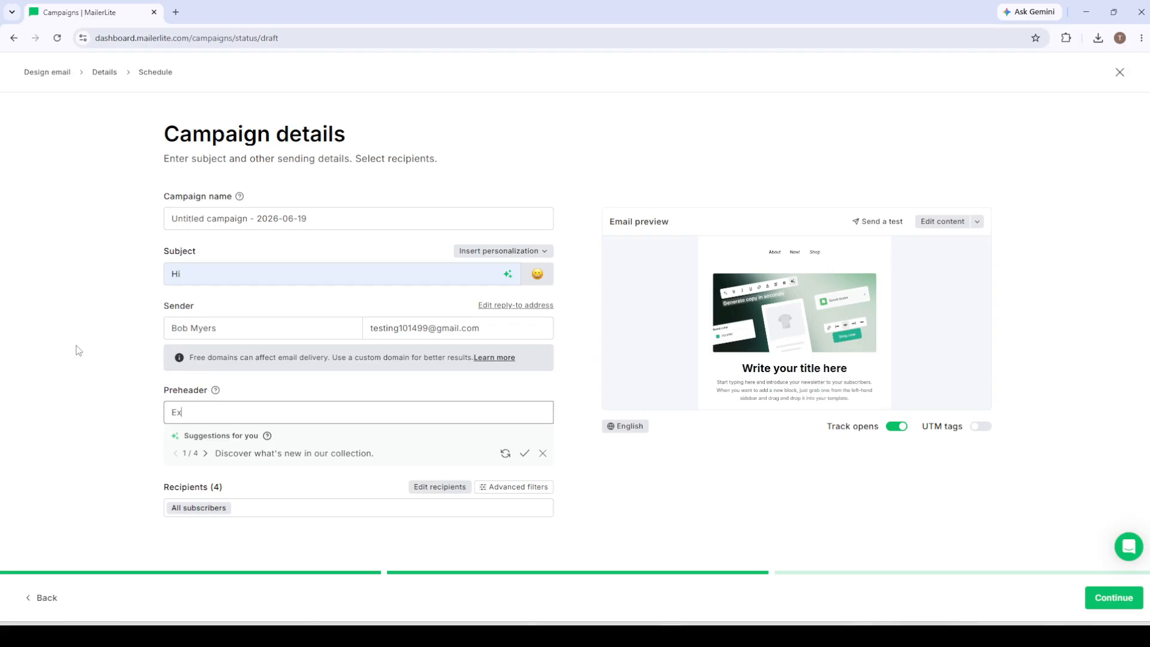
pyautogui.write('clusive offer inside')
pyautogui.click(58, 406)
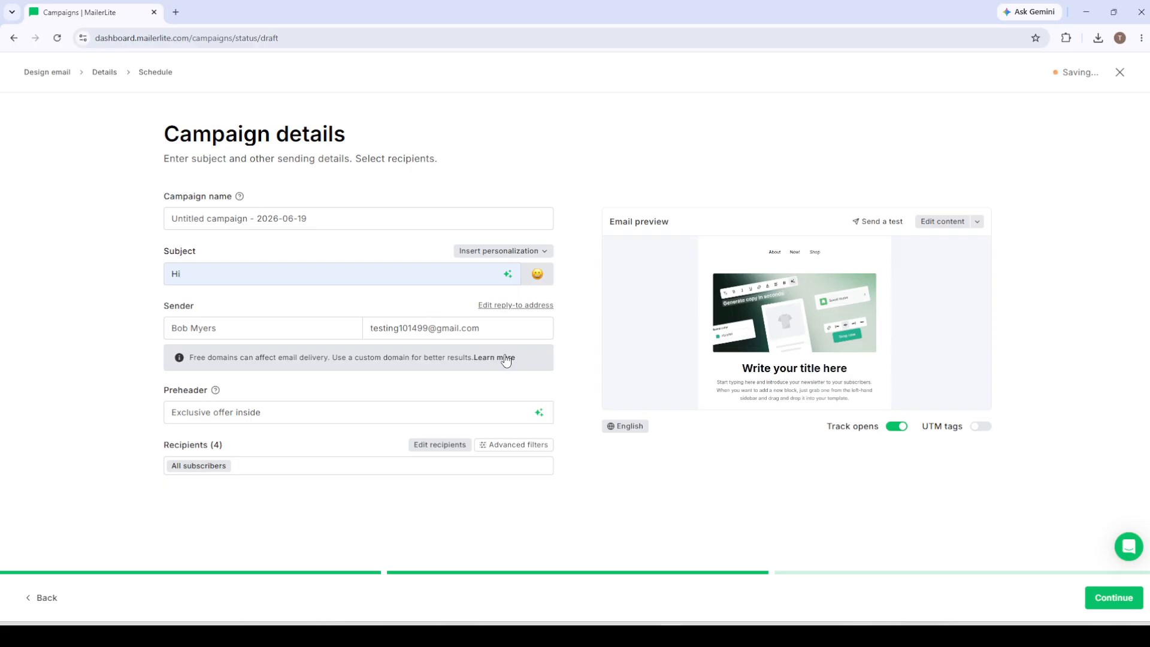
# - Proceed to scheduling and send the campaign immediately with the Send now option
pyautogui.click(1096, 598)
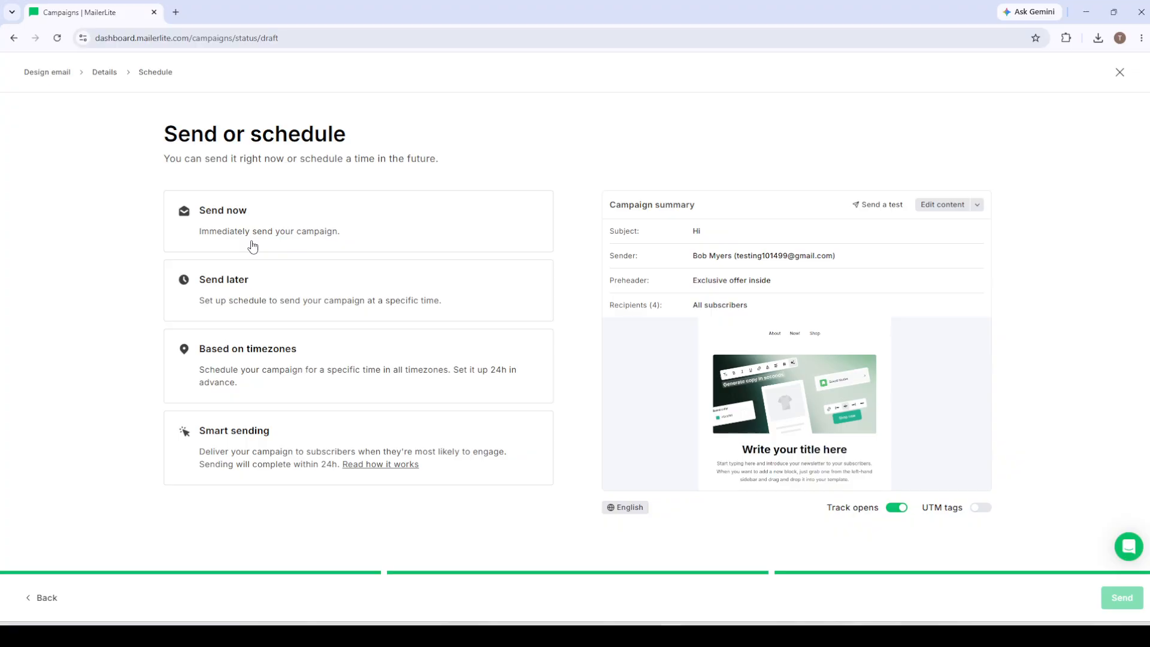
pyautogui.click(226, 221)
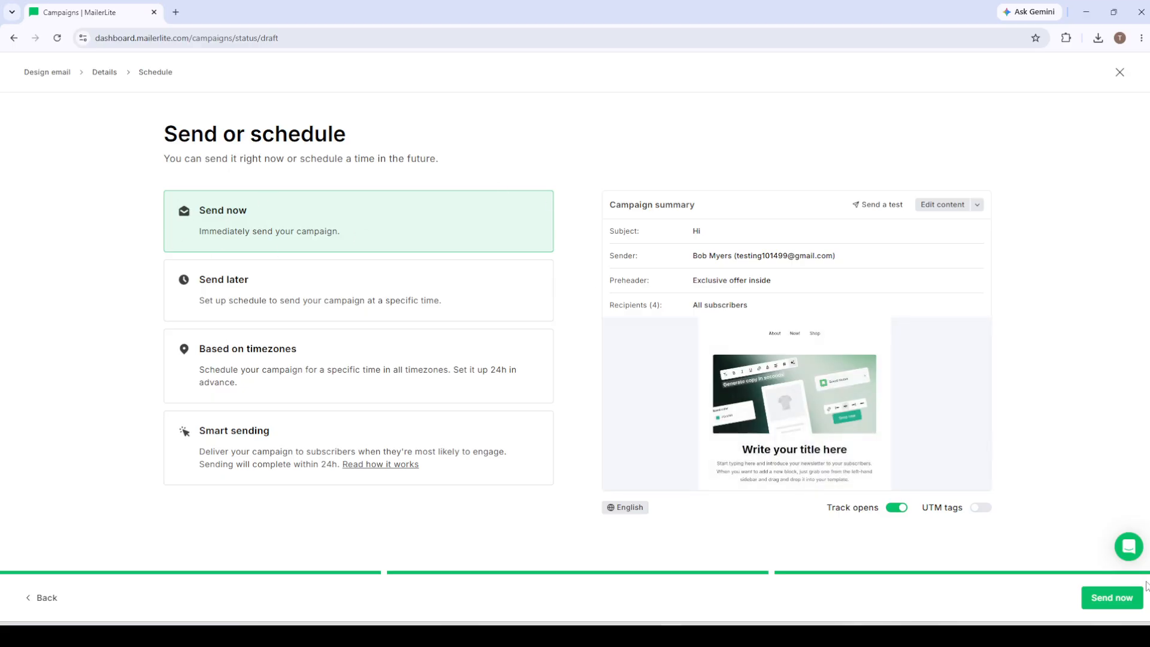
pyautogui.click(1111, 599)
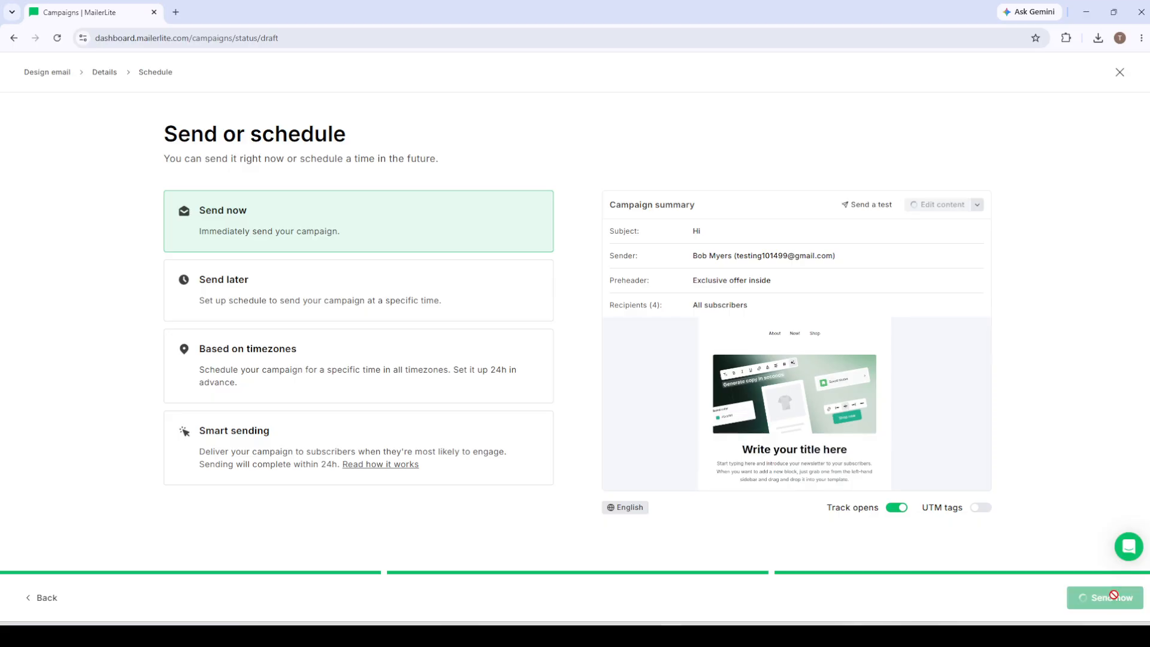